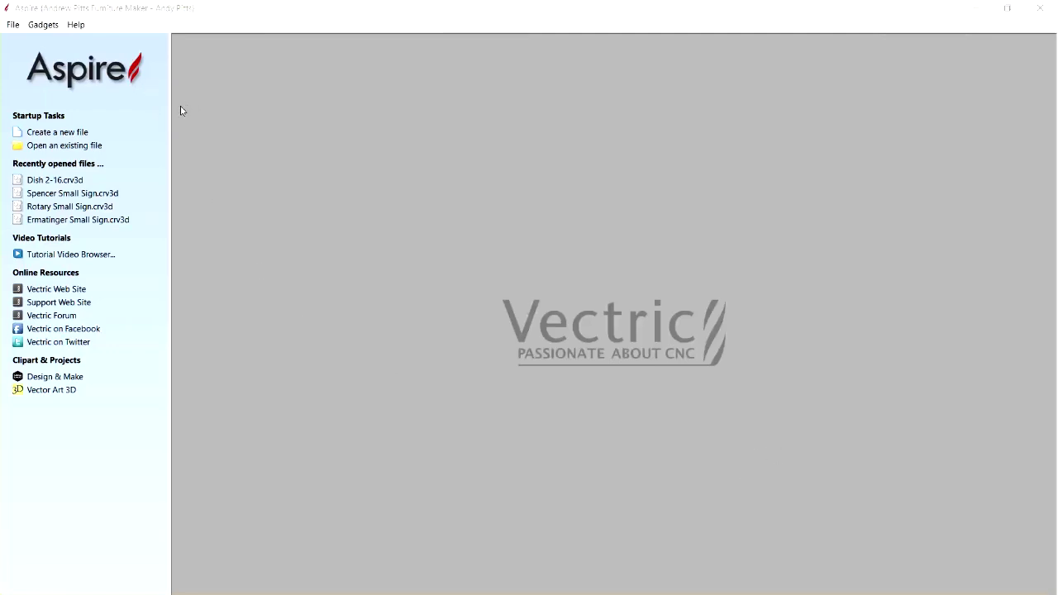
- Open the Wrapped Job Setup gadget from Gadgets > Wrapping
left_click(76, 25)
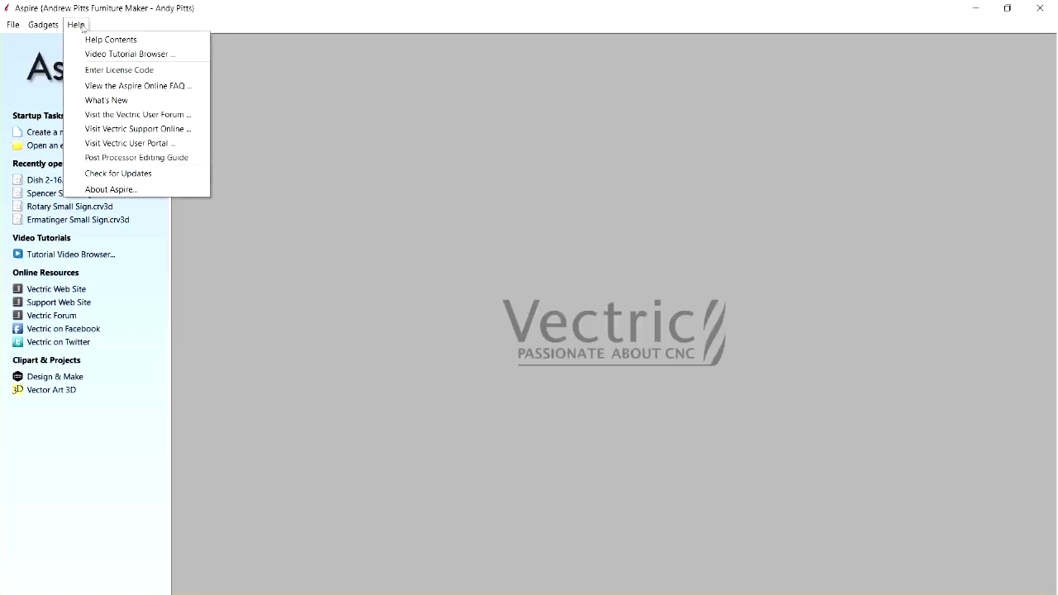
mouse_move(52, 30)
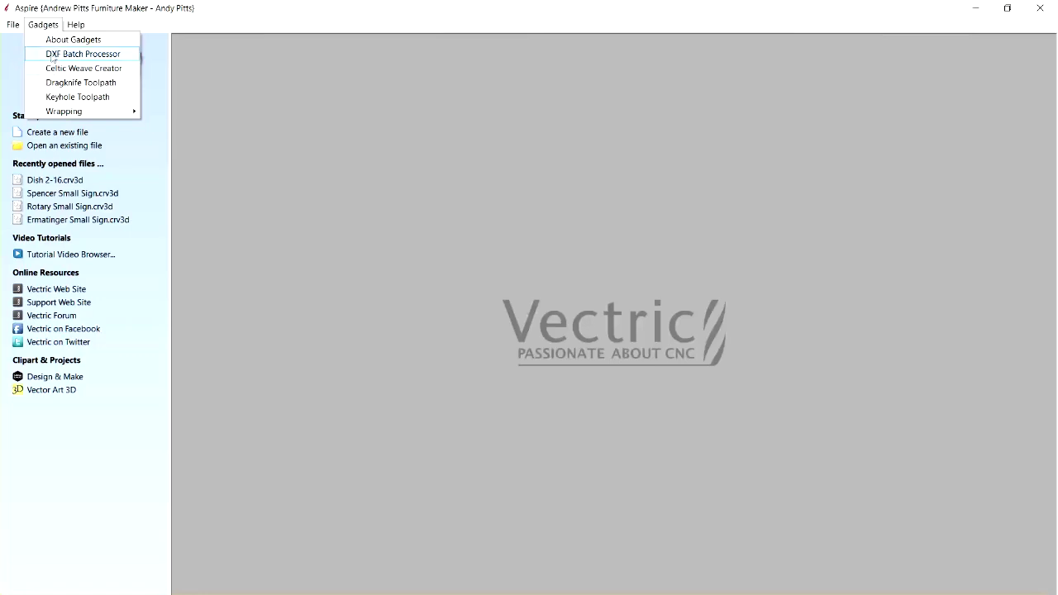
mouse_move(69, 114)
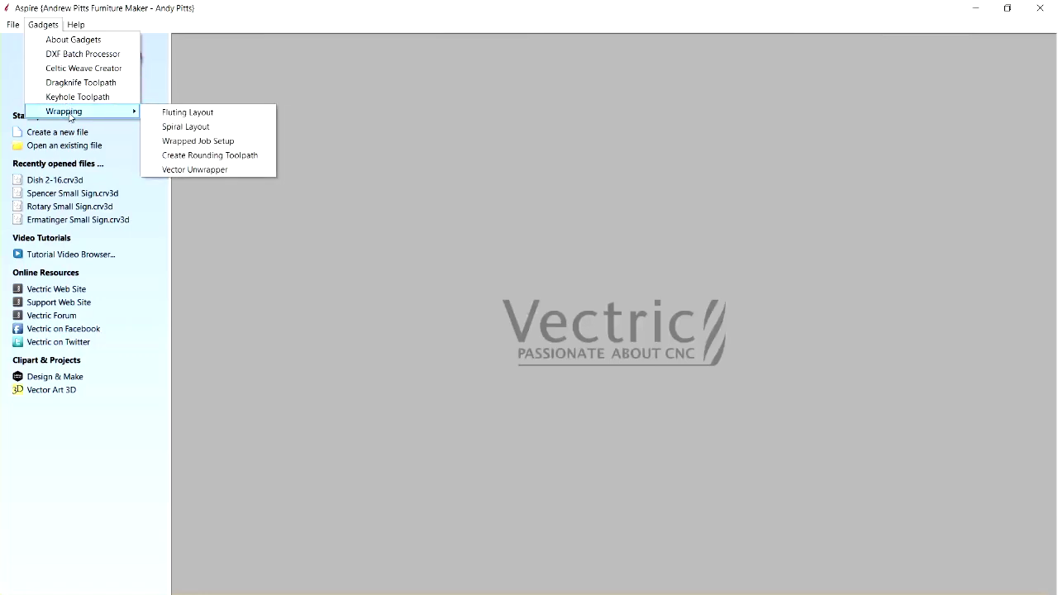
left_click(190, 141)
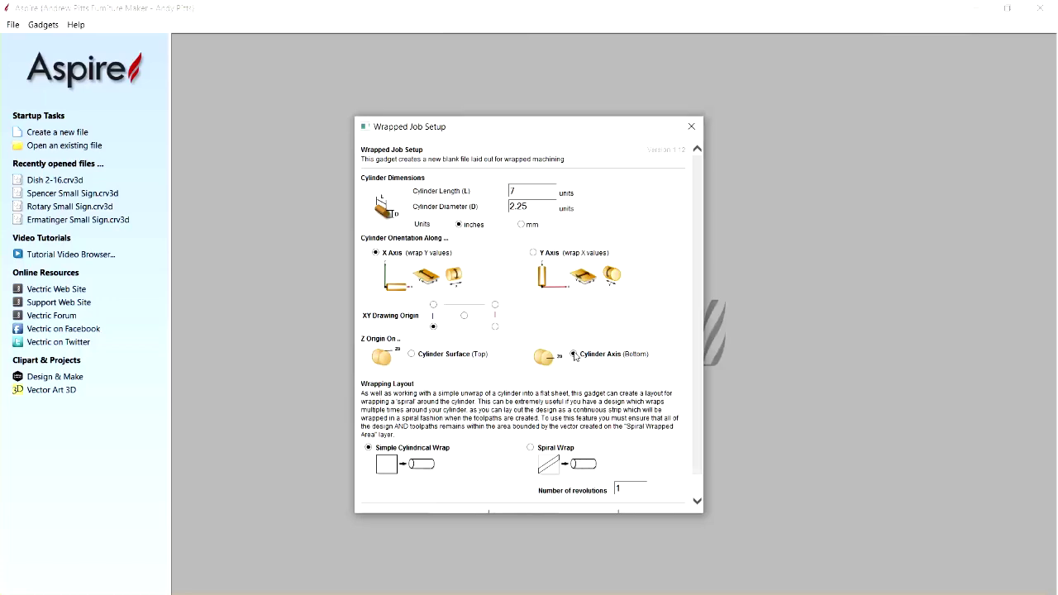
- Accept the 7-inch long, 2.25-inch diameter X-axis cylinder with Z origin on its axis
scroll(696, 456, "down", 1)
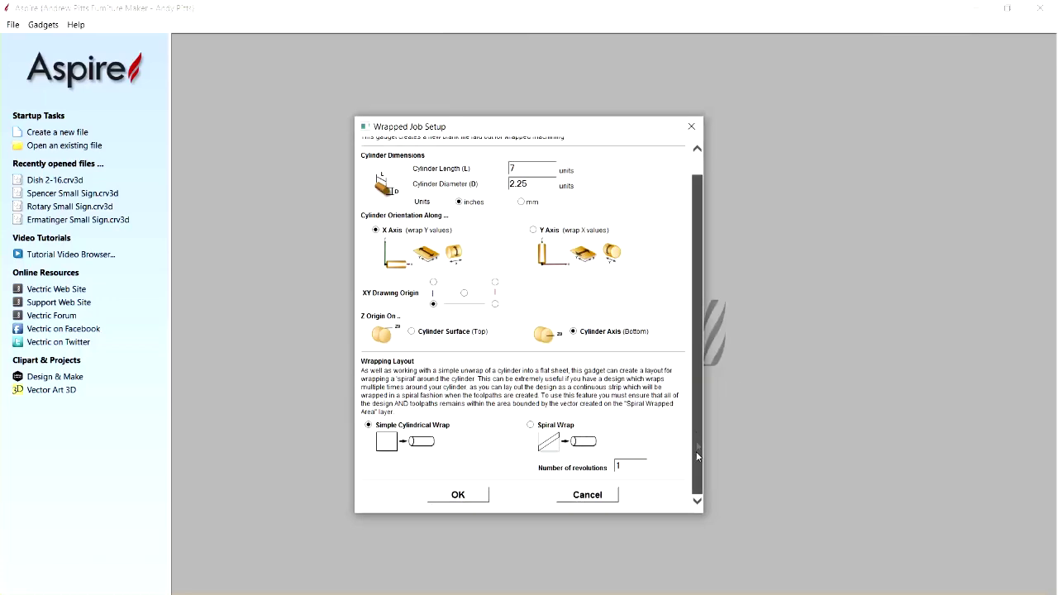
left_click(468, 497)
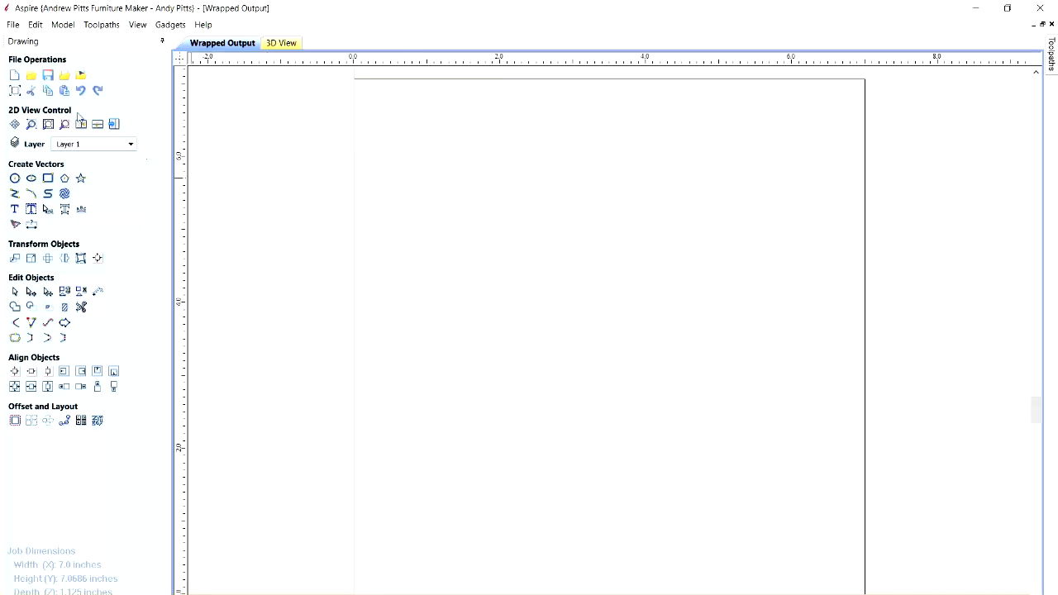
- Open the Leg Top Wrapped file from the recent files list
left_click(14, 25)
left_click(33, 67)
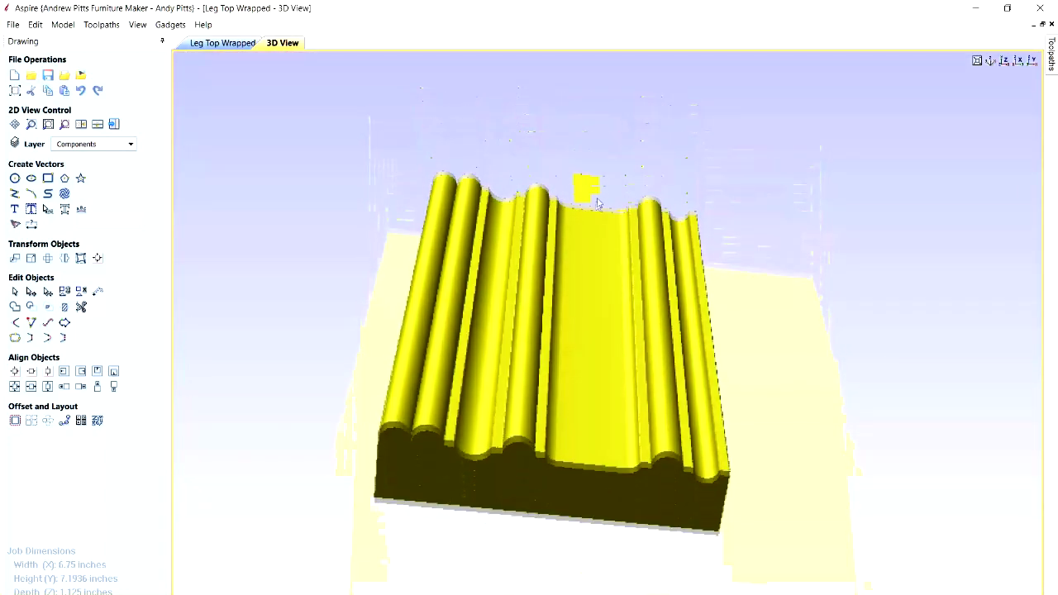
- Orbit the 3D view to a lower perspective of the fluted leg top model
left_click_drag(624, 364, 487, 406)
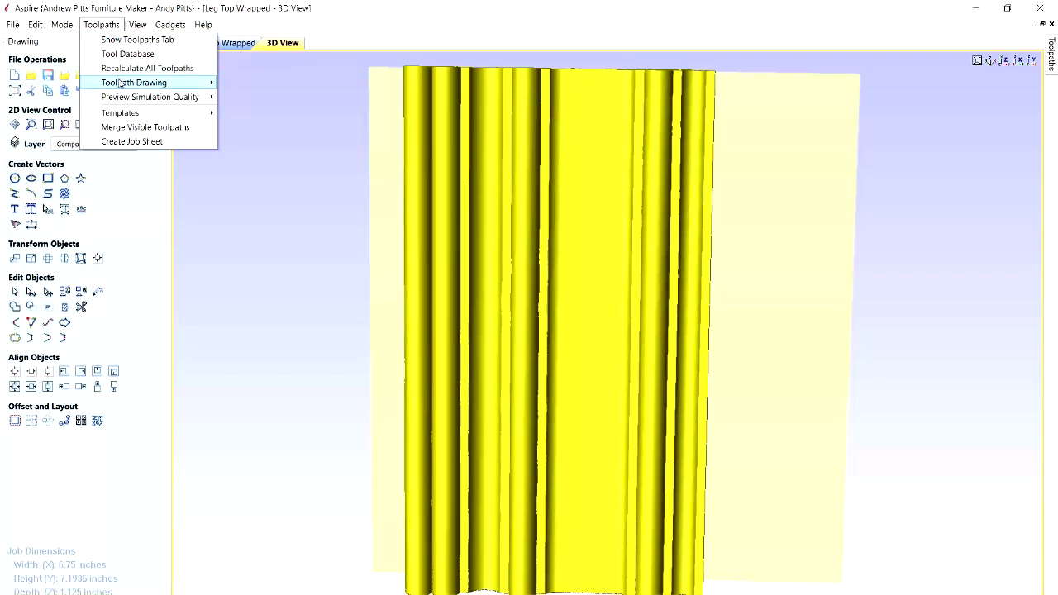
mouse_move(120, 85)
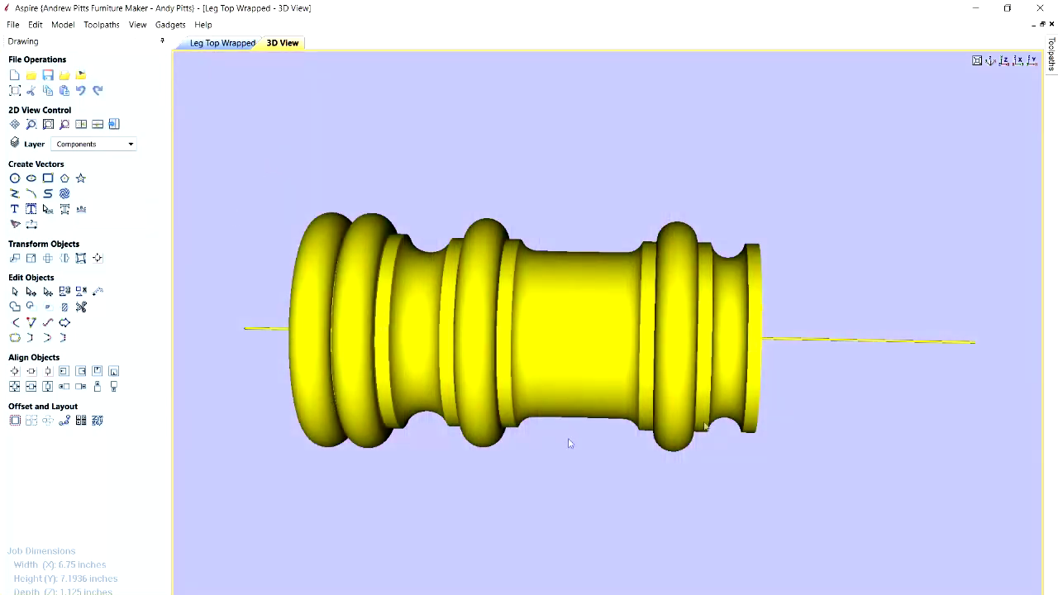
- Rotate the wrapped leg top to an oblique view to inspect the turned spindle
mouse_move(705, 424)
left_mouse_down()
mouse_move(568, 369)
mouse_move(531, 369)
mouse_move(834, 347)
mouse_move(619, 316)
mouse_move(545, 319)
mouse_move(655, 325)
mouse_move(440, 331)
mouse_move(463, 322)
left_mouse_up()
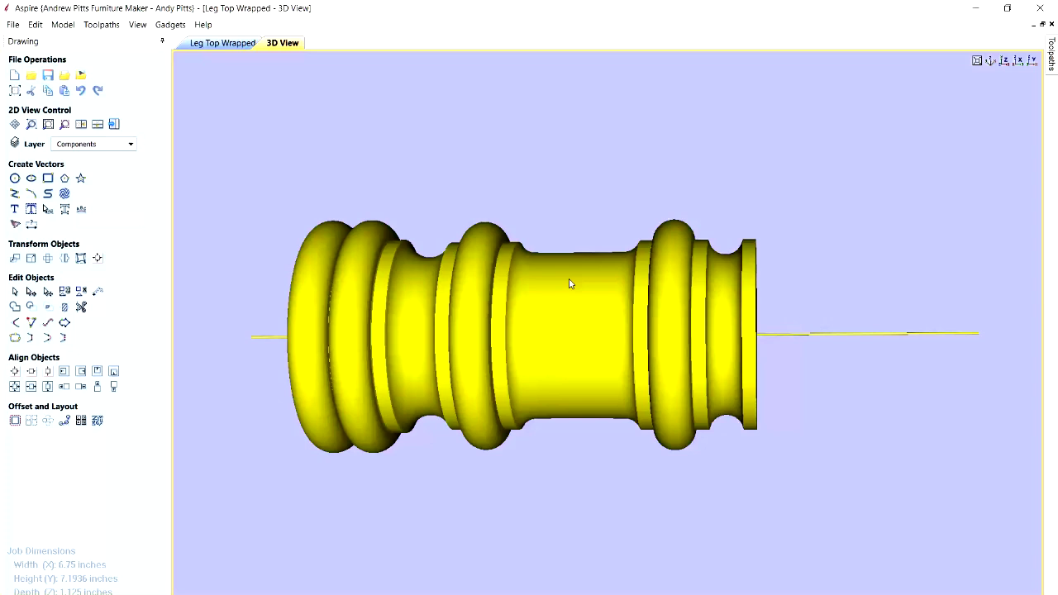
- Preview all toolpaths cutting the cherry block, with the animated preview turned off
key("F2")
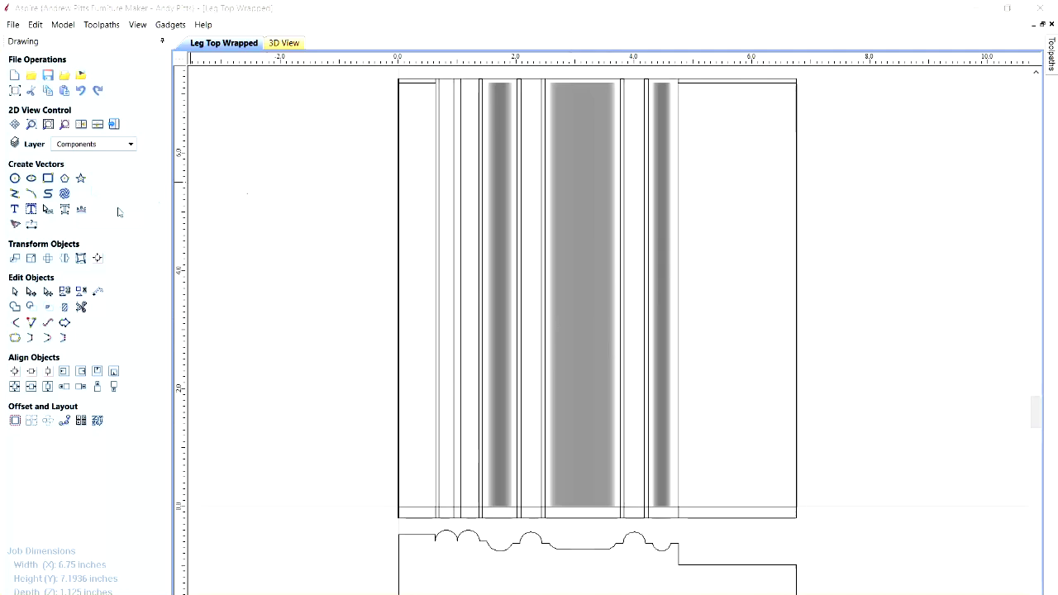
left_click(114, 124)
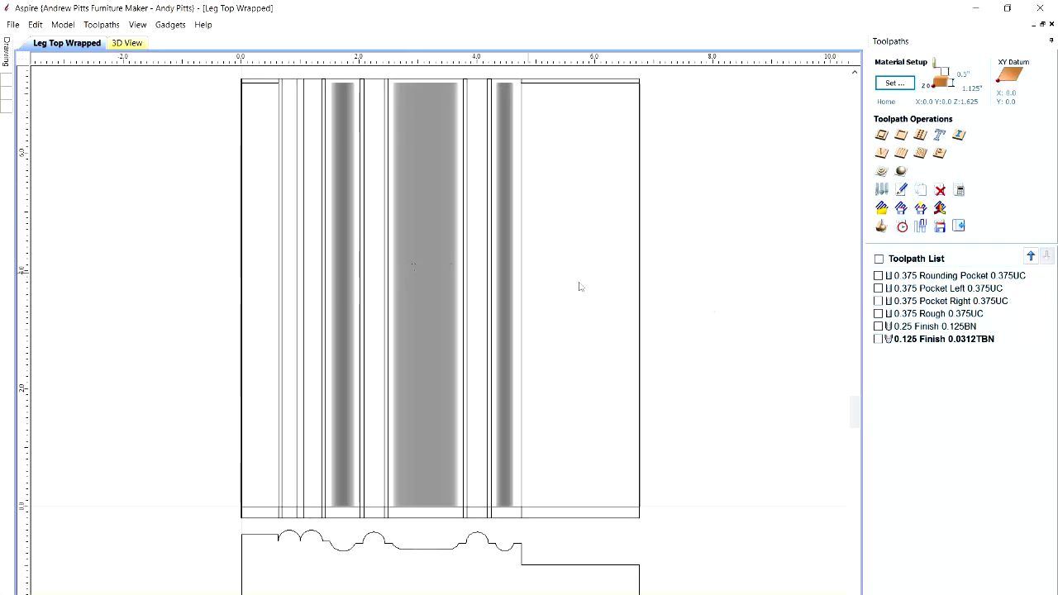
mouse_move(968, 341)
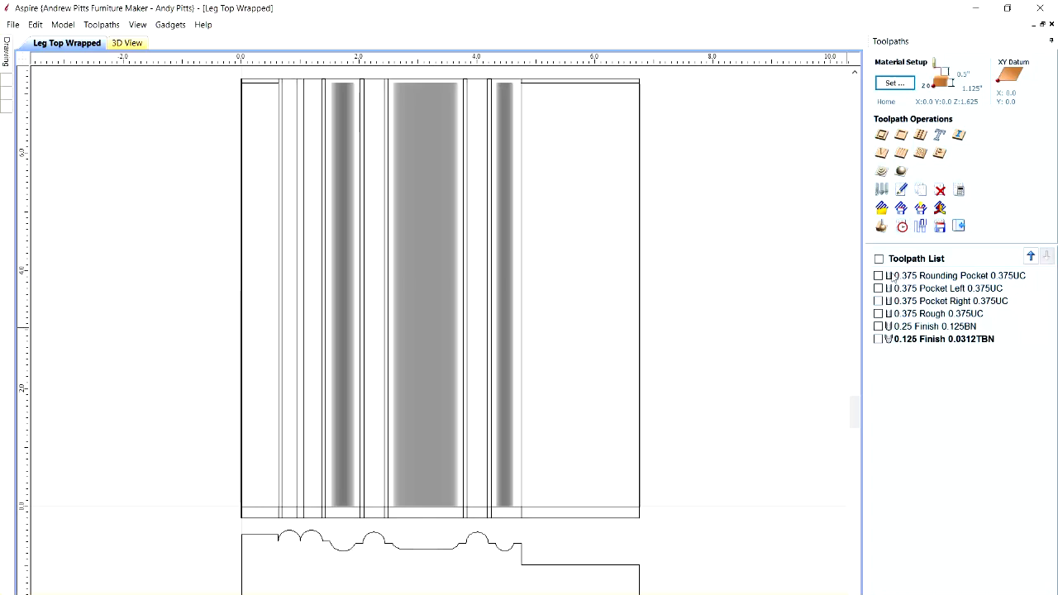
left_click(881, 226)
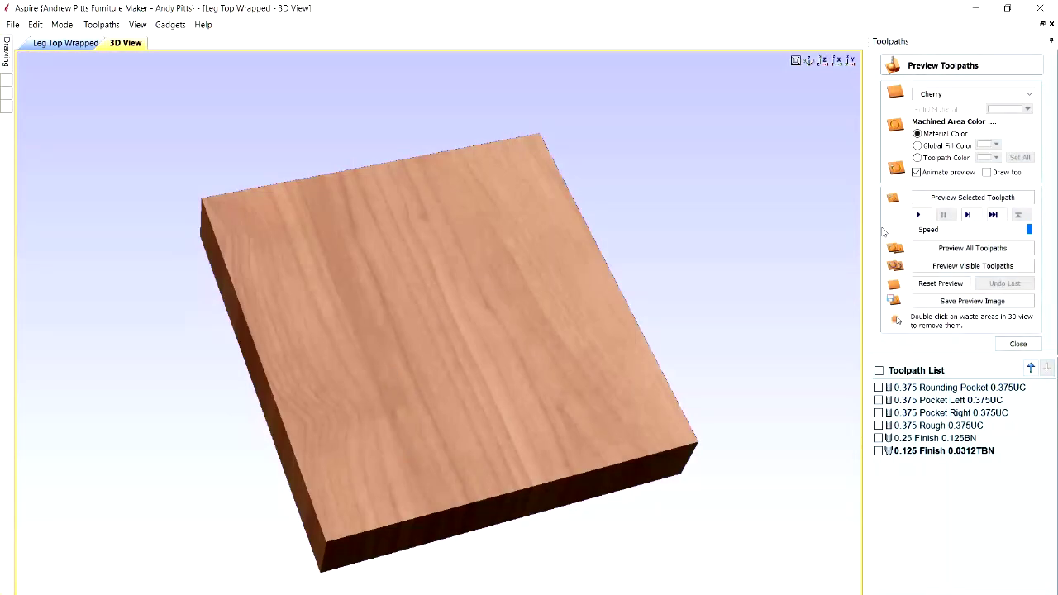
left_click(972, 248)
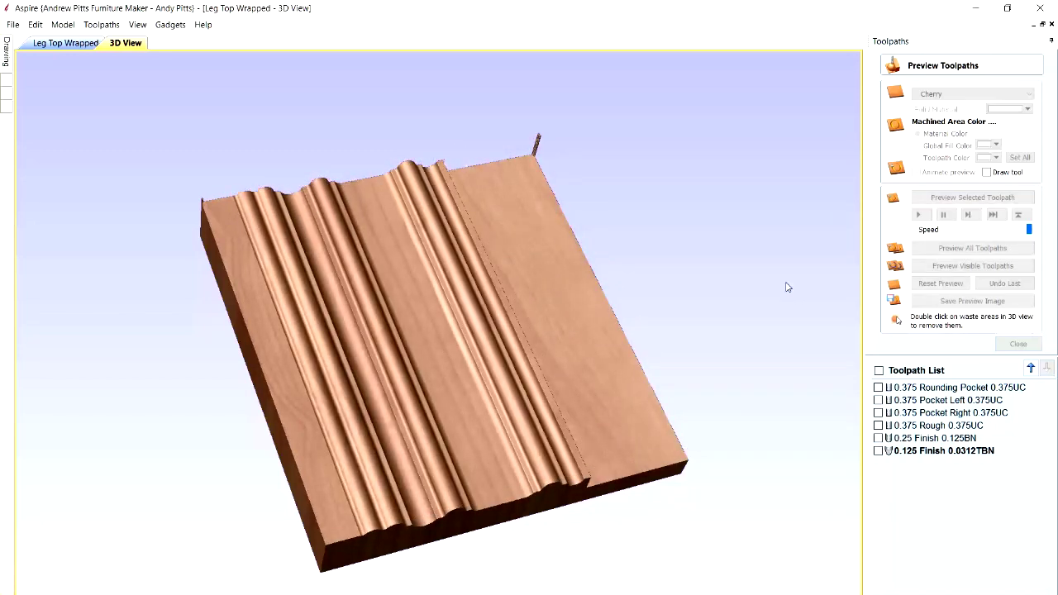
left_click(914, 173)
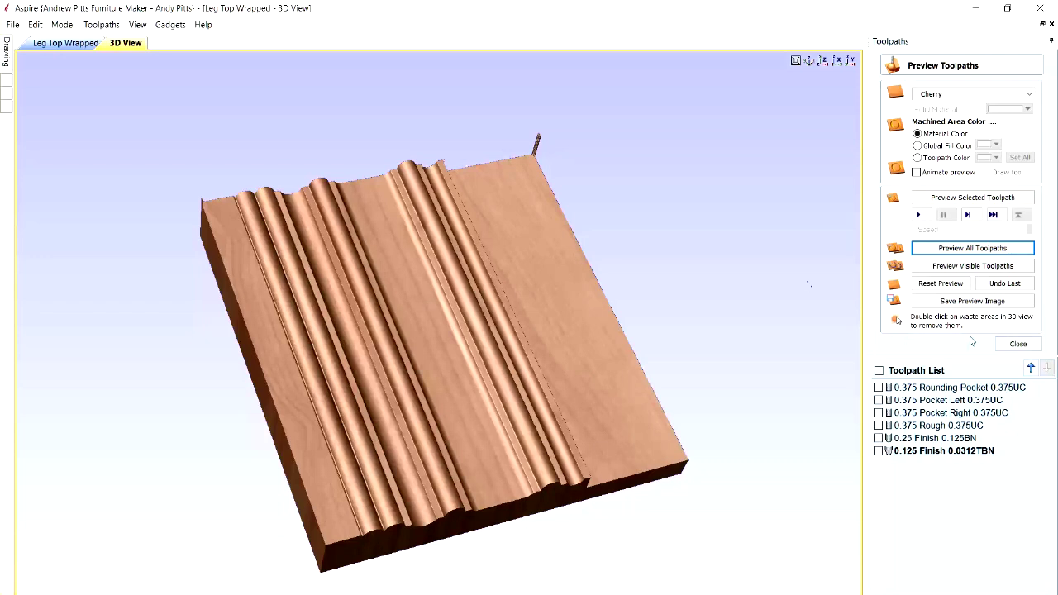
- Reset the preview, wrap Y values around the X axis, and preview all toolpaths on the cylinder
left_click(955, 284)
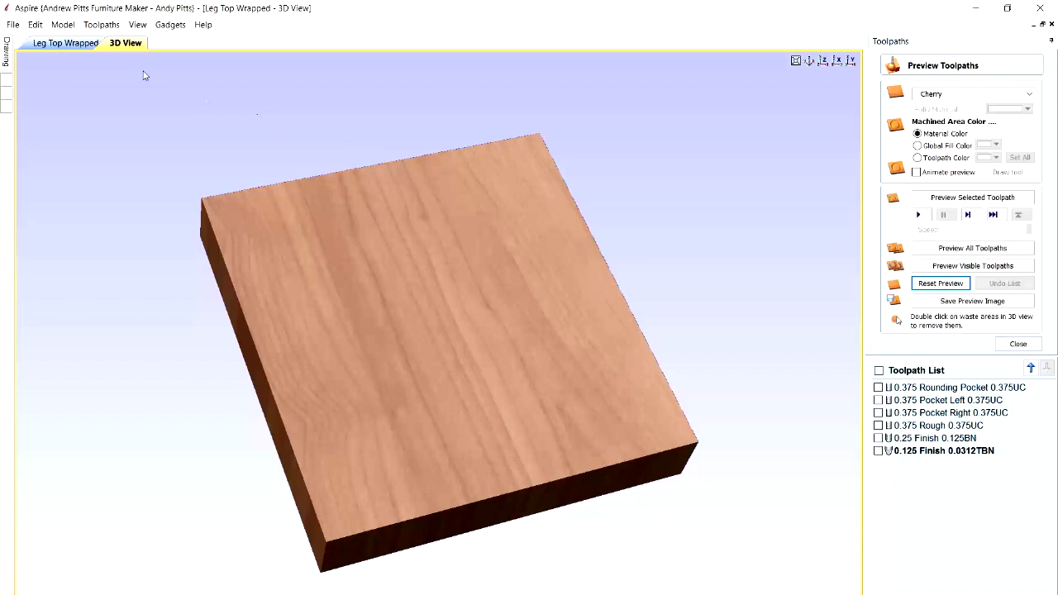
left_click(100, 24)
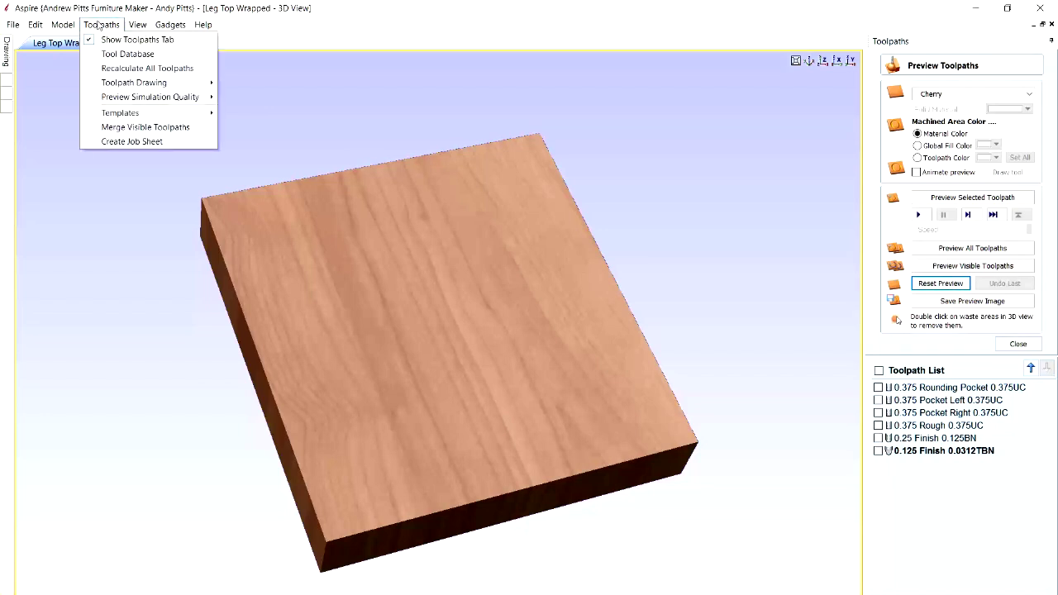
mouse_move(122, 85)
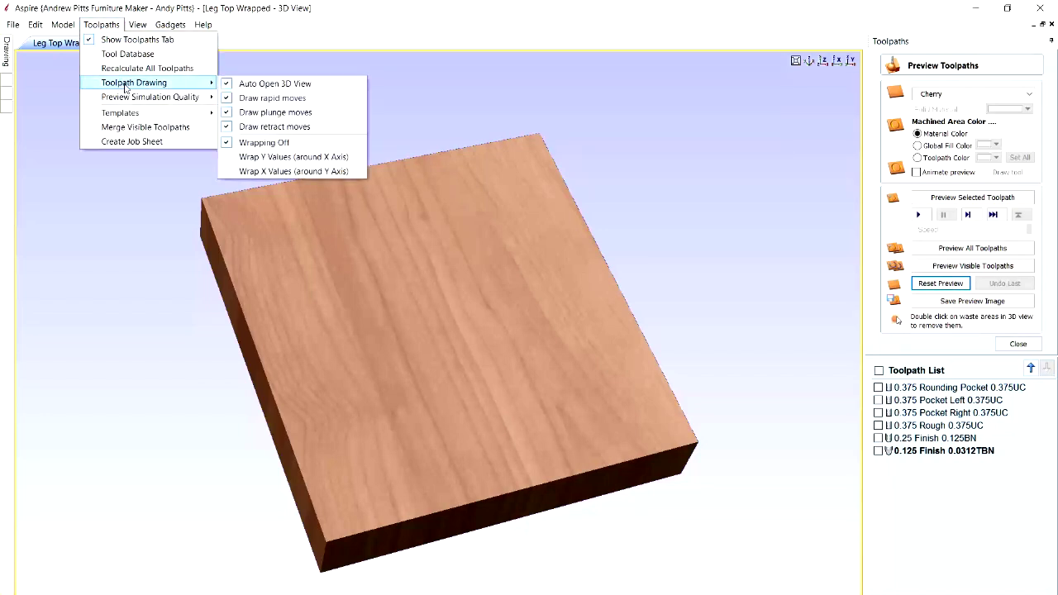
left_click(266, 157)
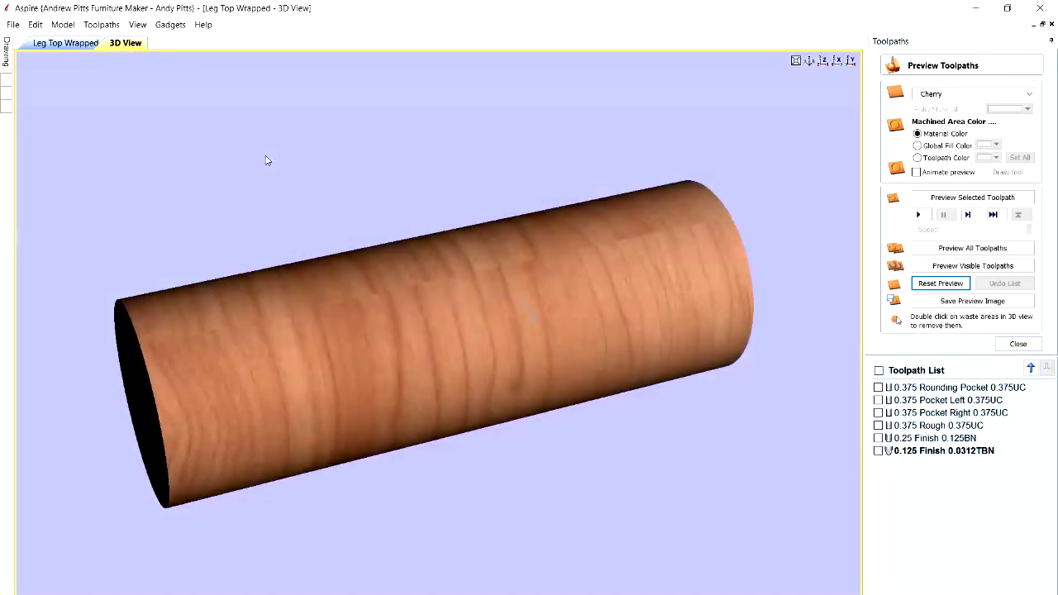
left_click(982, 250)
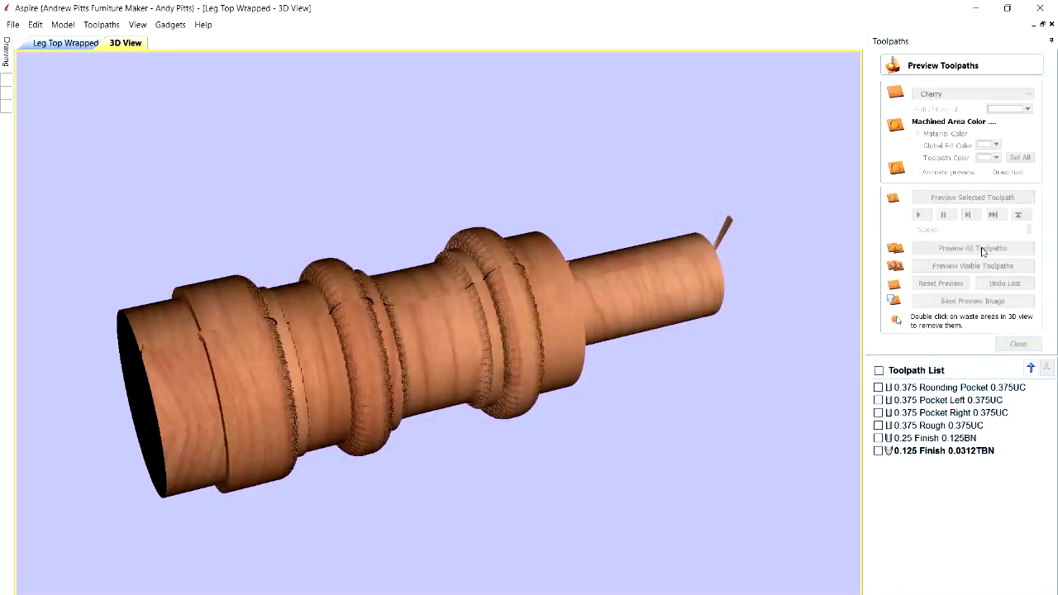
key("1")
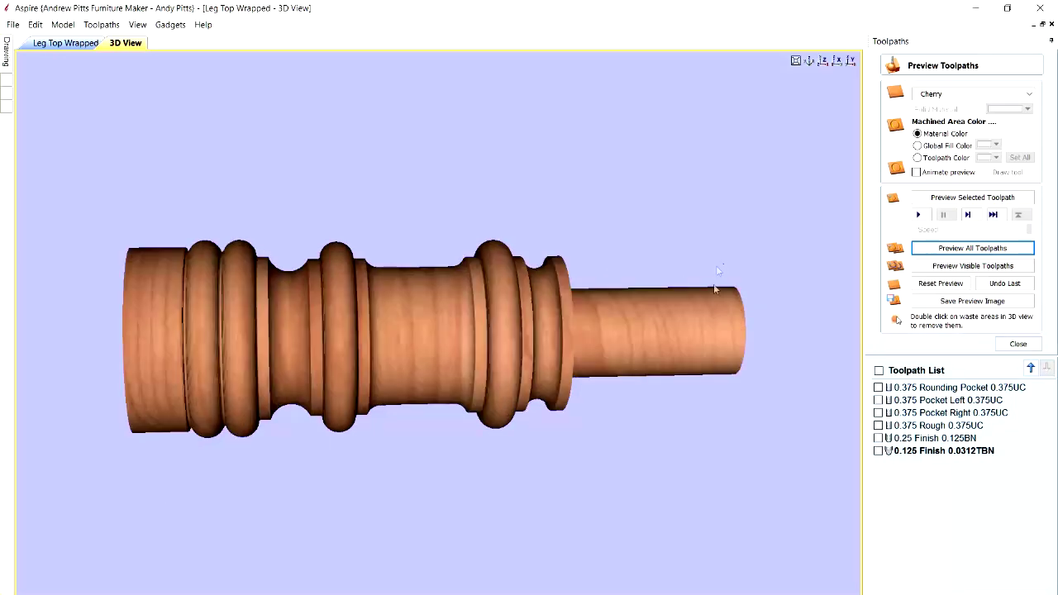
left_click_drag(699, 317, 755, 307)
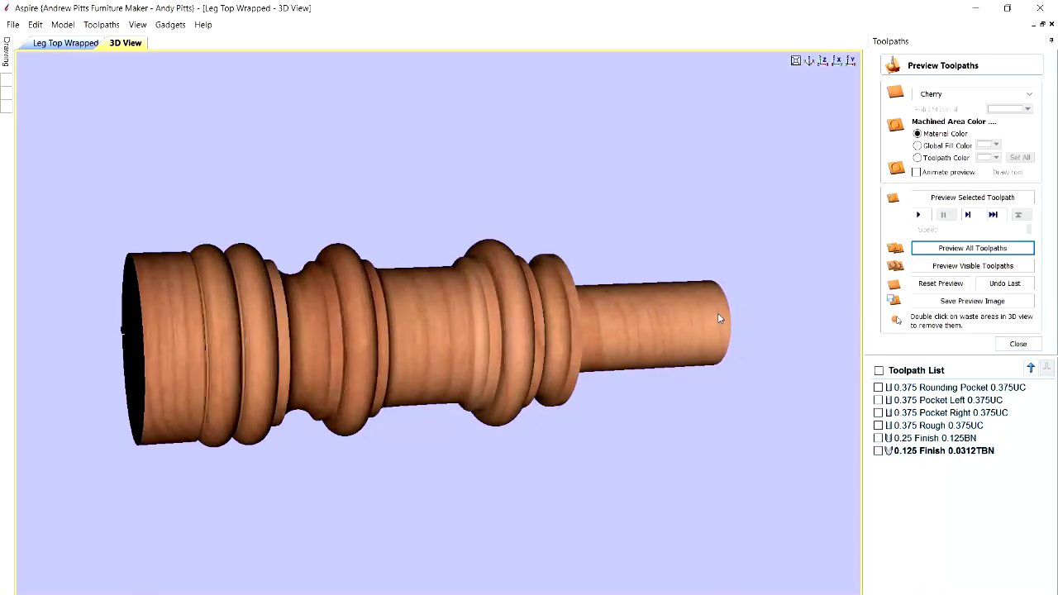
- Choose the ShopBot (Indexer)(inch)(*.sbp) post processor in Save Toolpaths, then minimize Aspire
left_click(1018, 345)
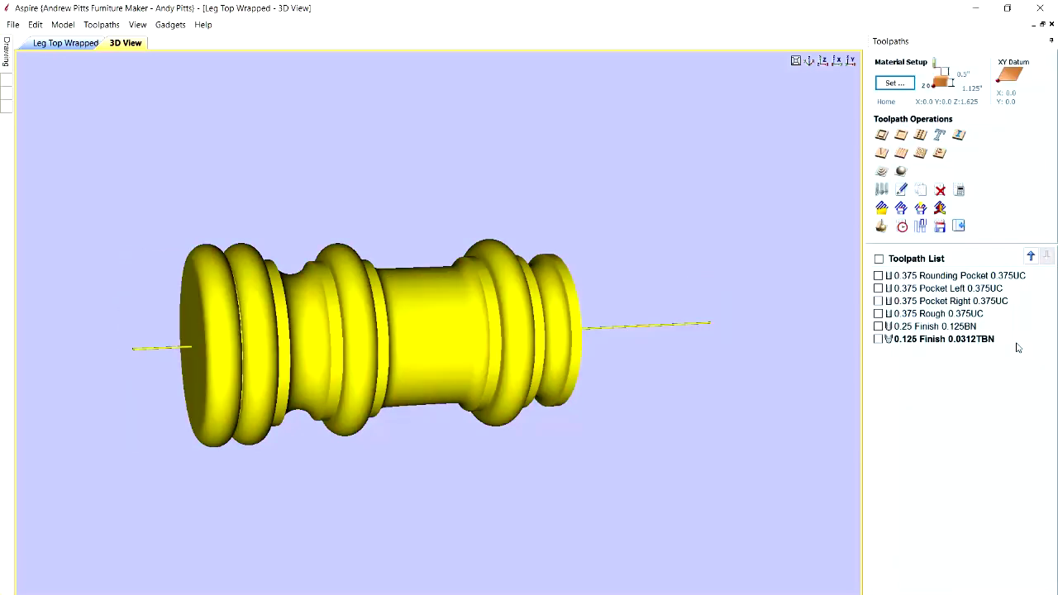
left_click(940, 225)
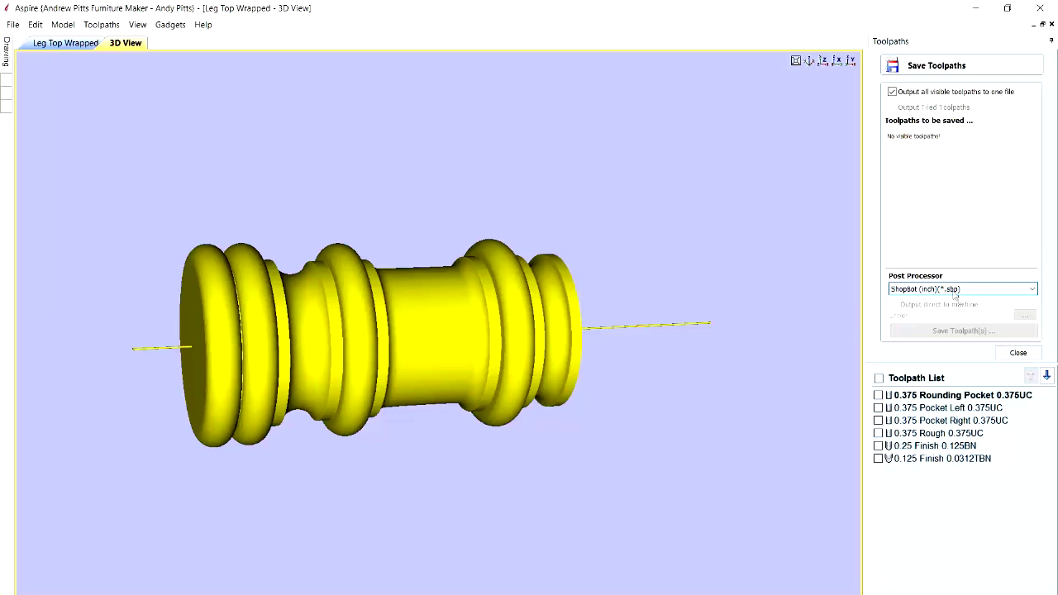
left_click(1032, 290)
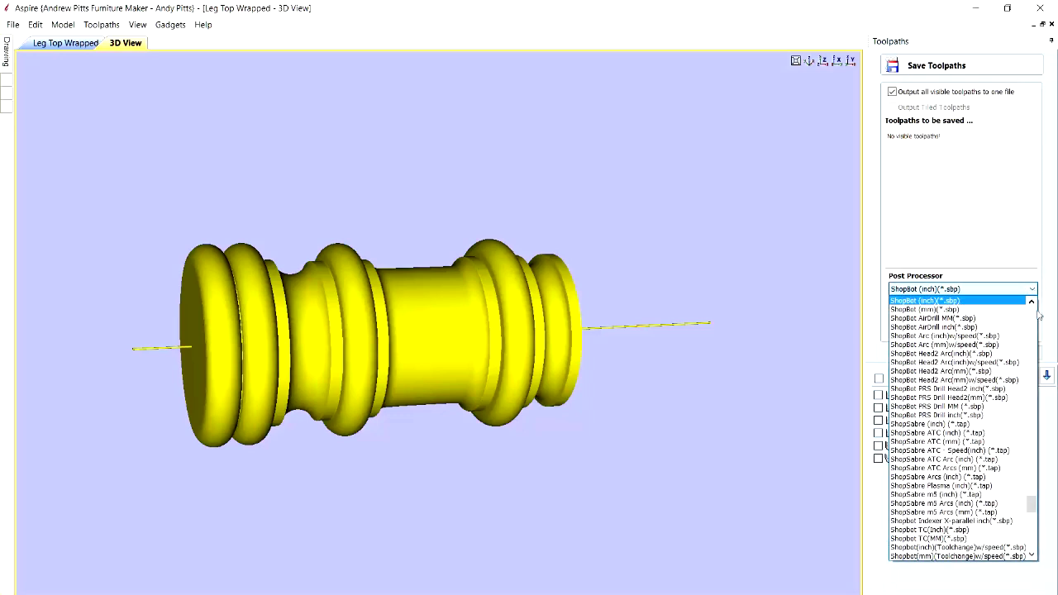
left_click(1032, 305)
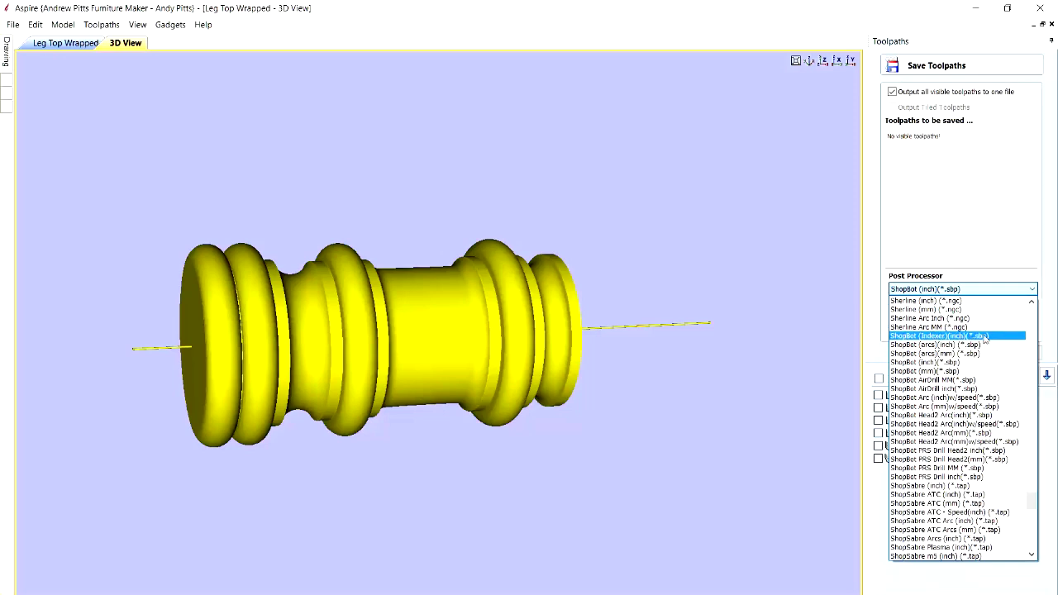
left_click(986, 337)
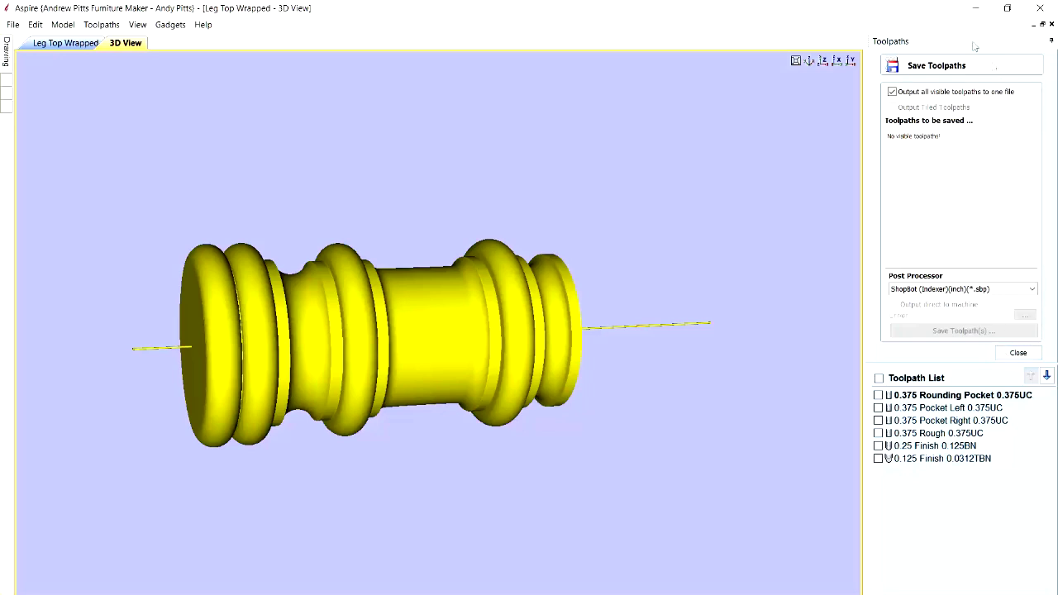
left_click(977, 8)
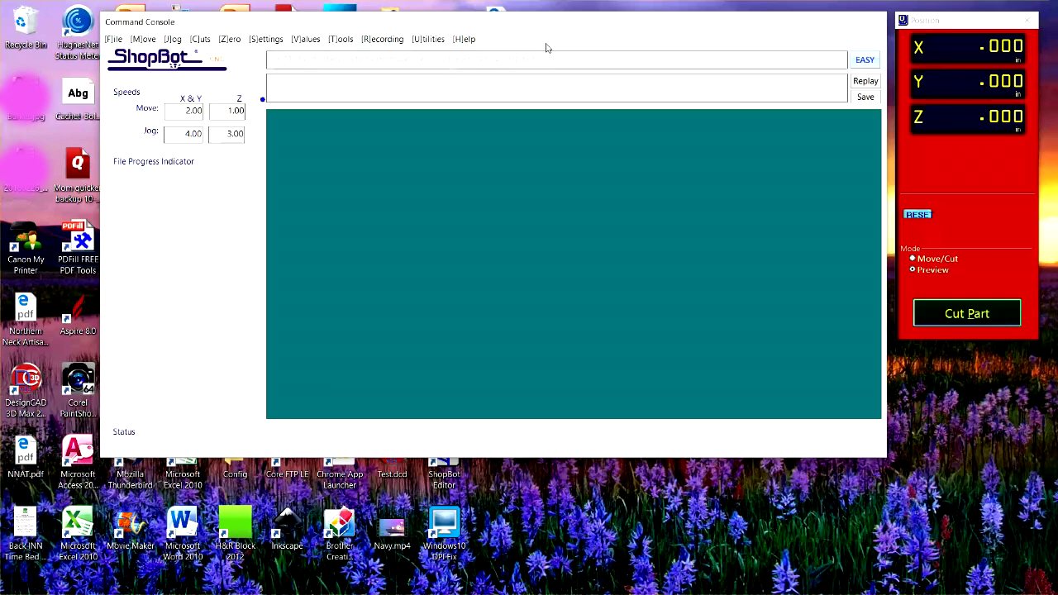
- Open the Display values sheet and enter 5 for Number of Axes
left_click(305, 40)
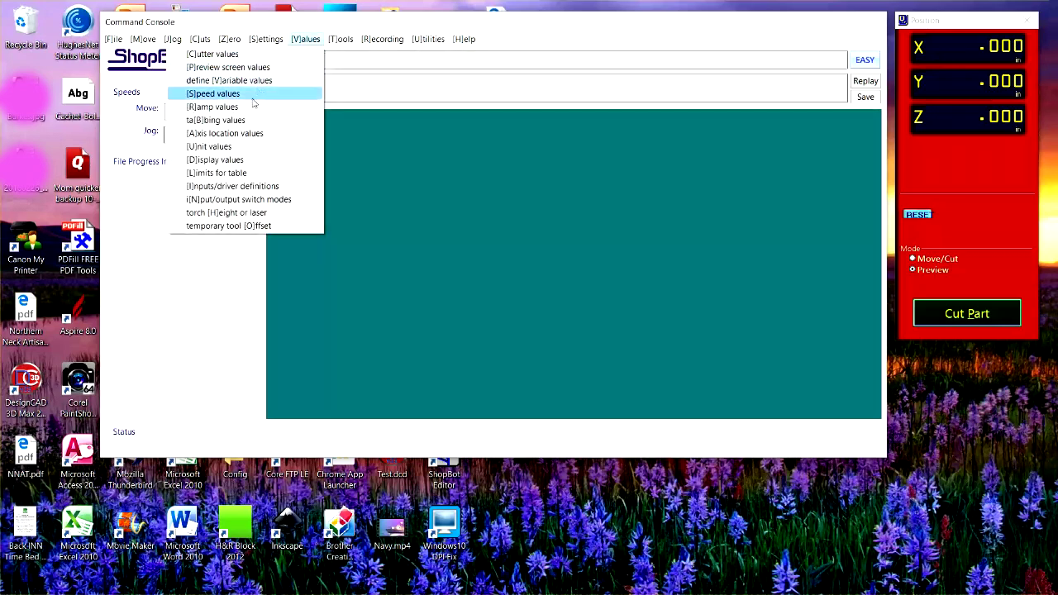
left_click(245, 161)
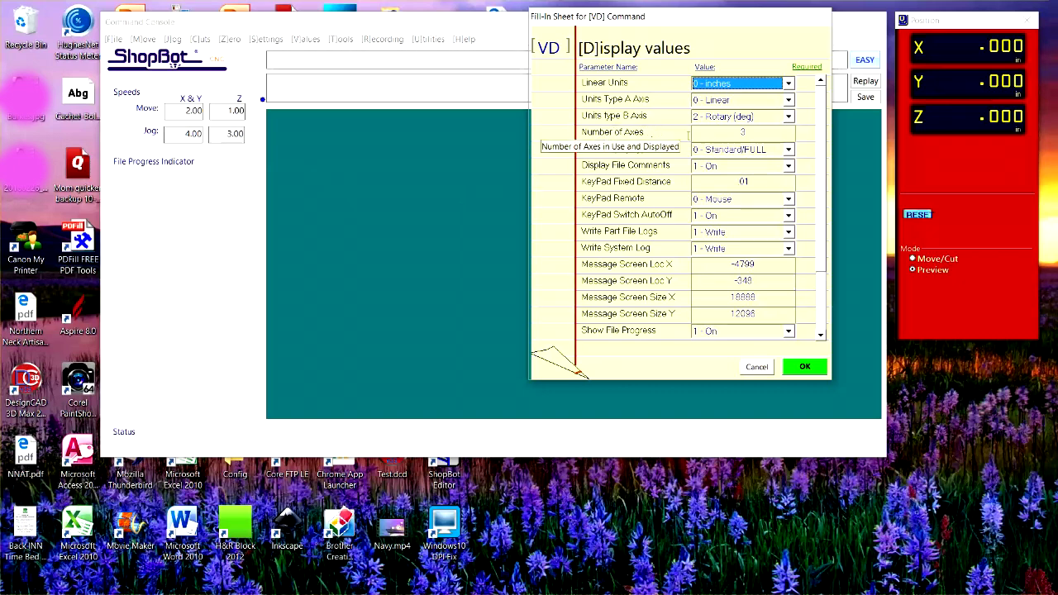
left_click(746, 132)
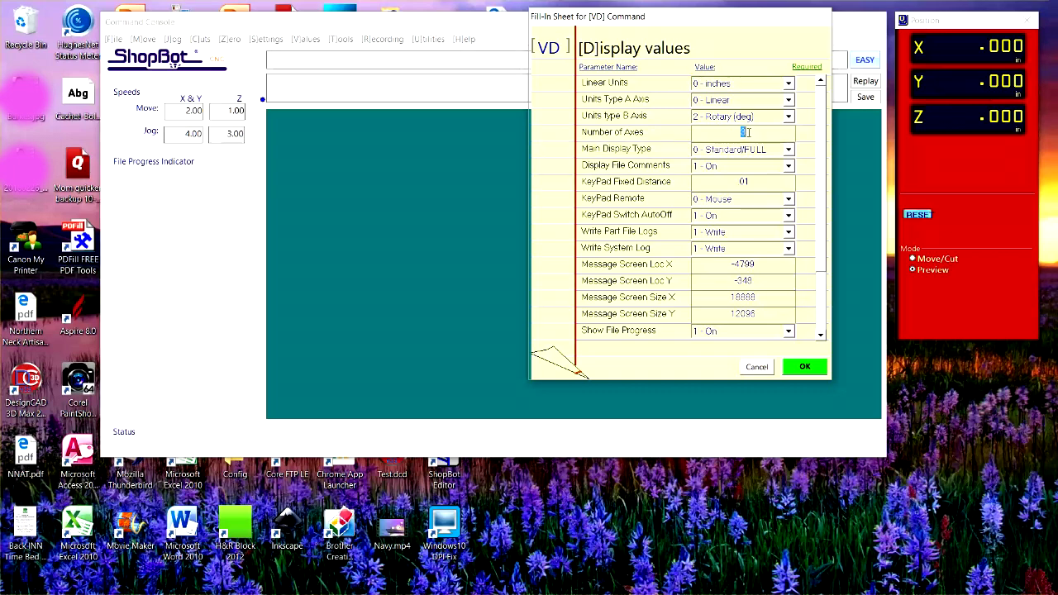
type("5")
- Confirm the Display values sheet so the readout lists X, Y, Z, A and B
left_click(804, 366)
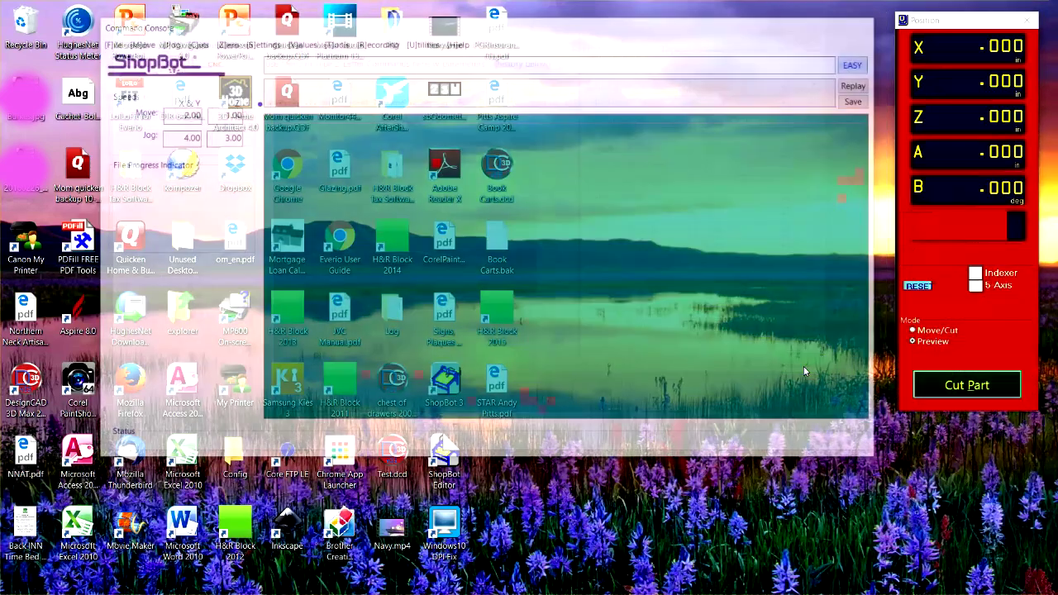